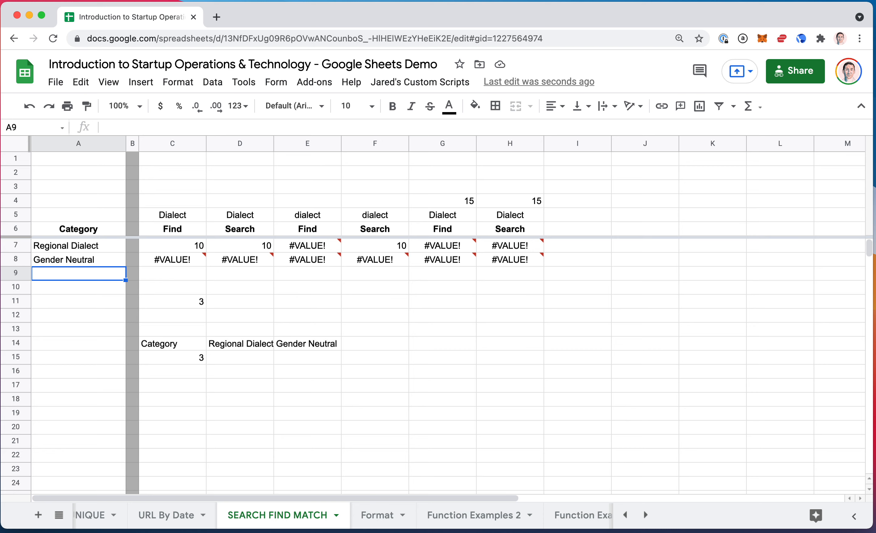
- Examine the category labels and compare the Find results for "Dialect" and "dialect" in the Regional Dialect row
{"action": "key", "text": "Up"}
{"action": "key", "text": "Up"}
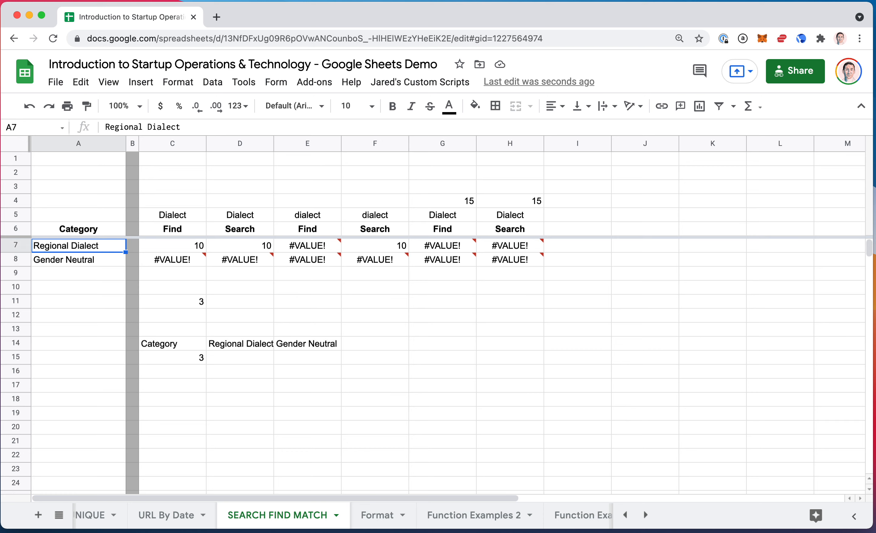
{"action": "key", "text": "Up"}
{"action": "key", "text": "Right"}
{"action": "key", "text": "Right"}
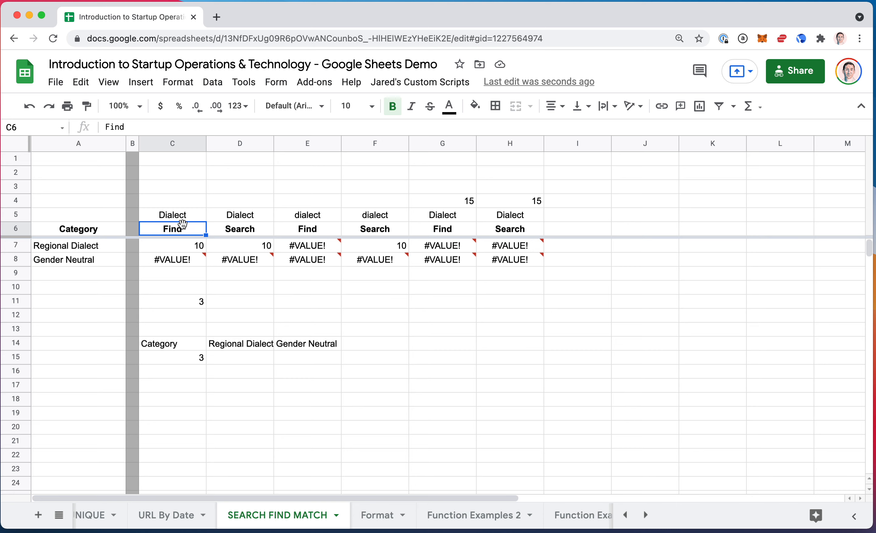
{"action": "left_click", "coordinate": [187, 247]}
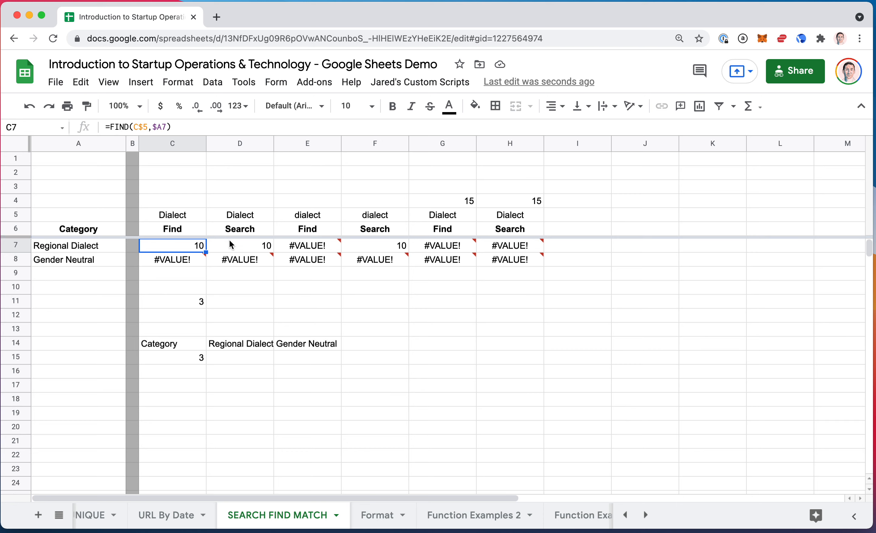
{"action": "mouse_move", "coordinate": [315, 249]}
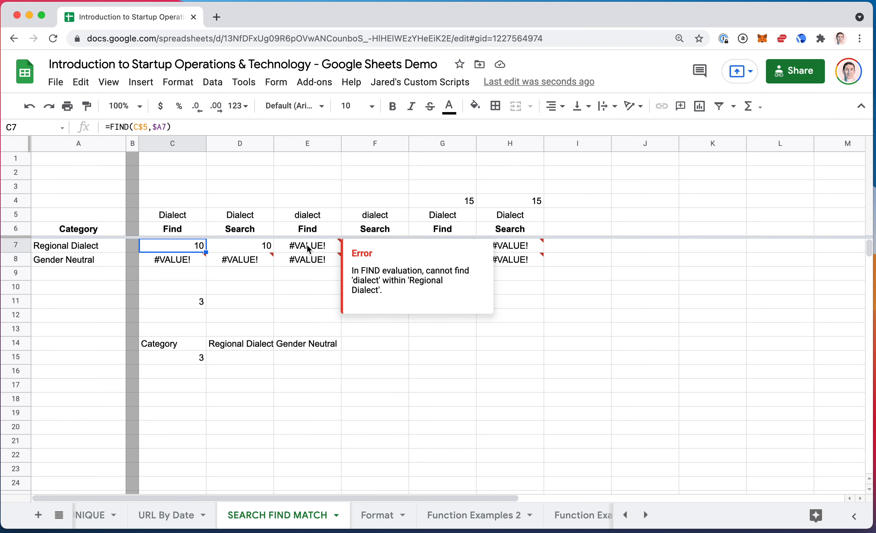
{"action": "left_click", "coordinate": [304, 300]}
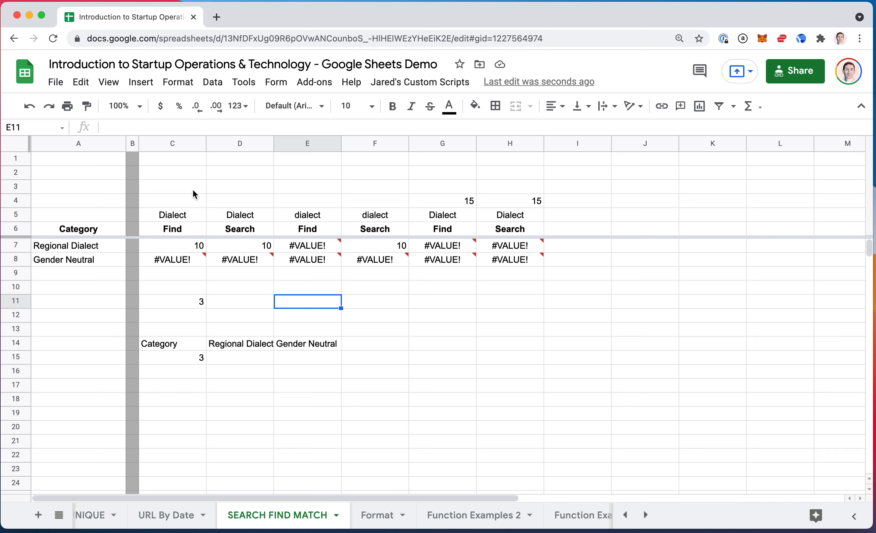
- Look up the FIND function's short description by starting a formula in C2, without keeping the entry
{"action": "left_click", "coordinate": [189, 176]}
{"action": "type", "text": "=find"}
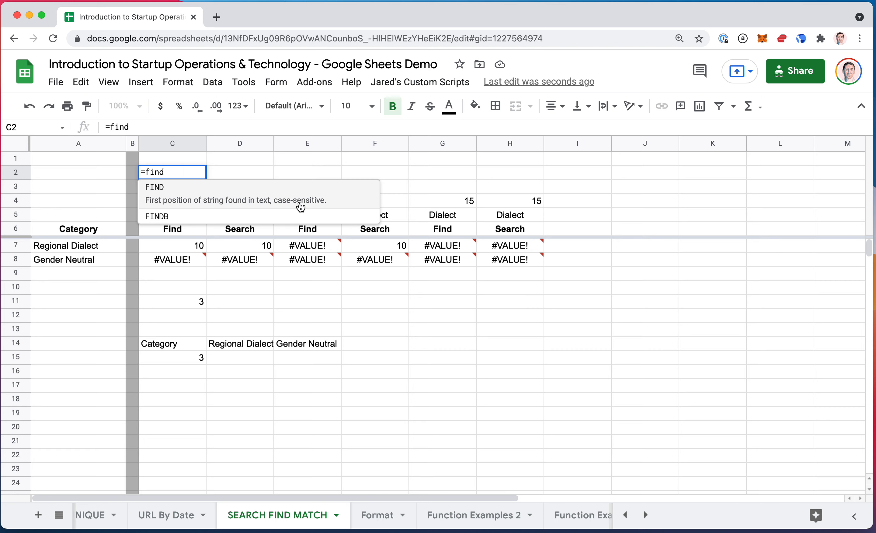
{"action": "key", "text": "Escape"}
- Inspect the FIND formula in C7, including its cell references and the function's argument help, without changing it
{"action": "left_click", "coordinate": [176, 245]}
{"action": "key", "text": "Up"}
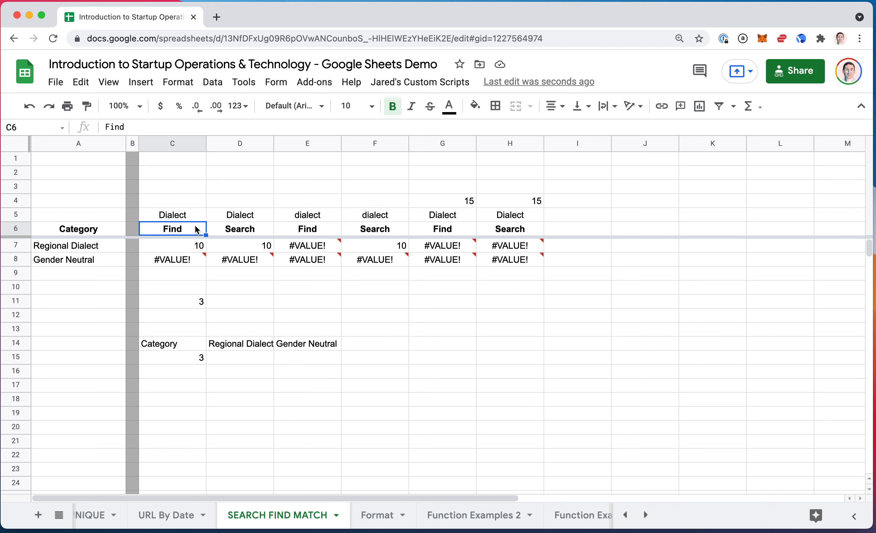
{"action": "double_click", "coordinate": [174, 246]}
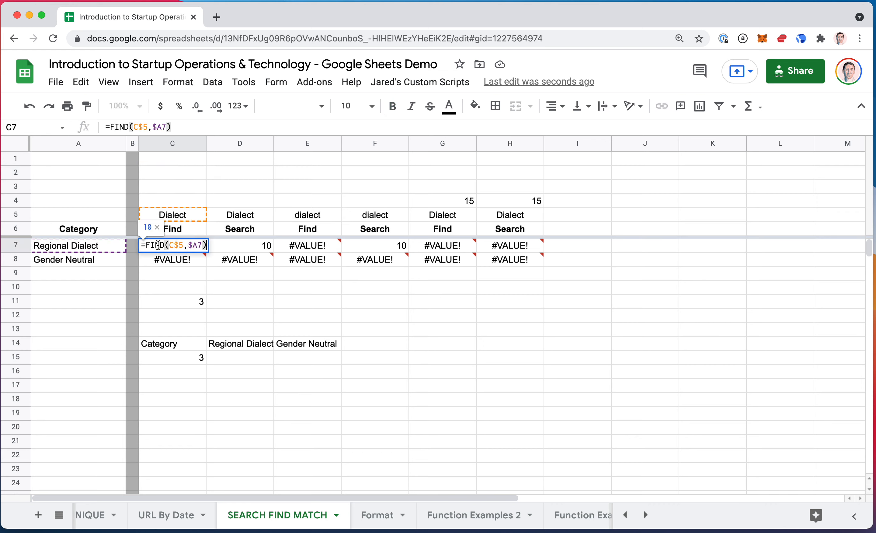
{"action": "left_click", "coordinate": [177, 247]}
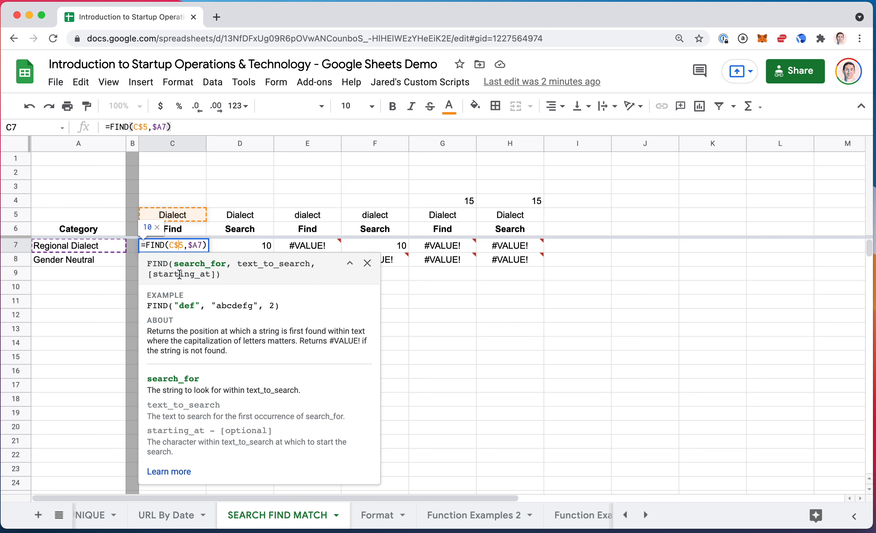
{"action": "left_click", "coordinate": [204, 246]}
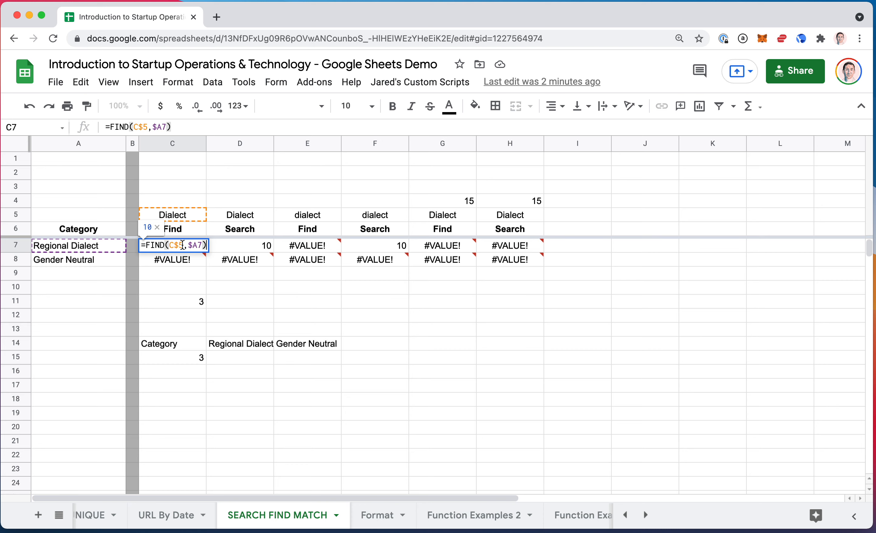
{"action": "key", "text": "Escape"}
{"action": "double_click", "coordinate": [184, 247]}
{"action": "key", "text": "Escape"}
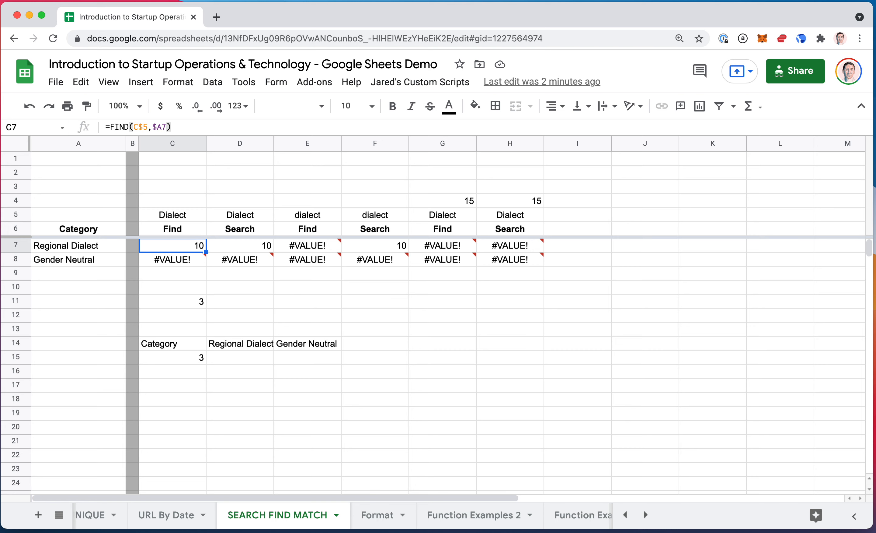
- Inspect the FIND formula for the Gender Neutral row in C8 and the text it searches
{"action": "double_click", "coordinate": [168, 259]}
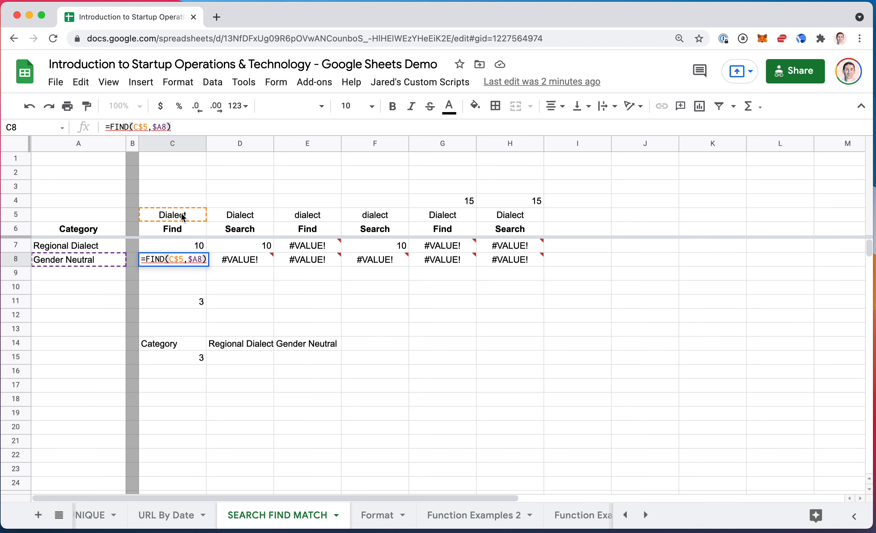
{"action": "key", "text": "Escape"}
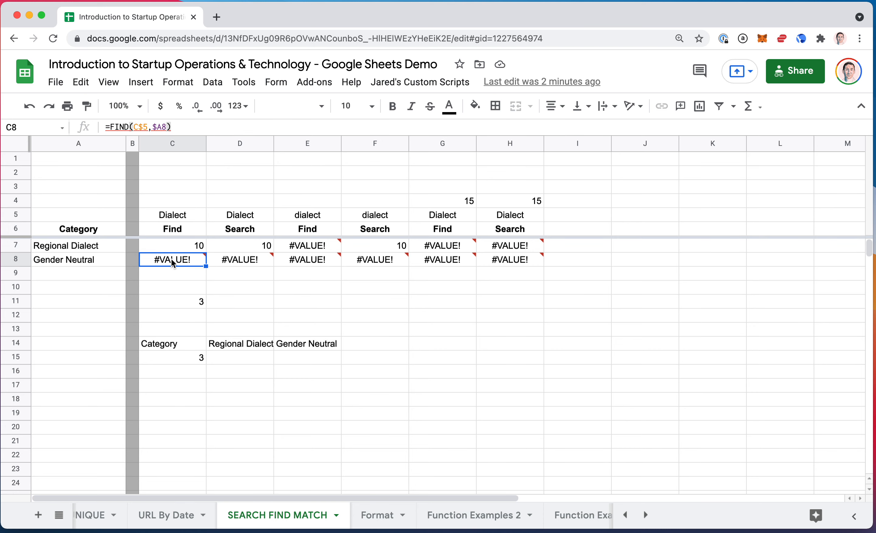
{"action": "mouse_move", "coordinate": [172, 260]}
- Review the SEARCH formula in D7 against its search term in D5 and the two category names in column A
{"action": "left_click", "coordinate": [253, 233]}
{"action": "key", "text": "Down"}
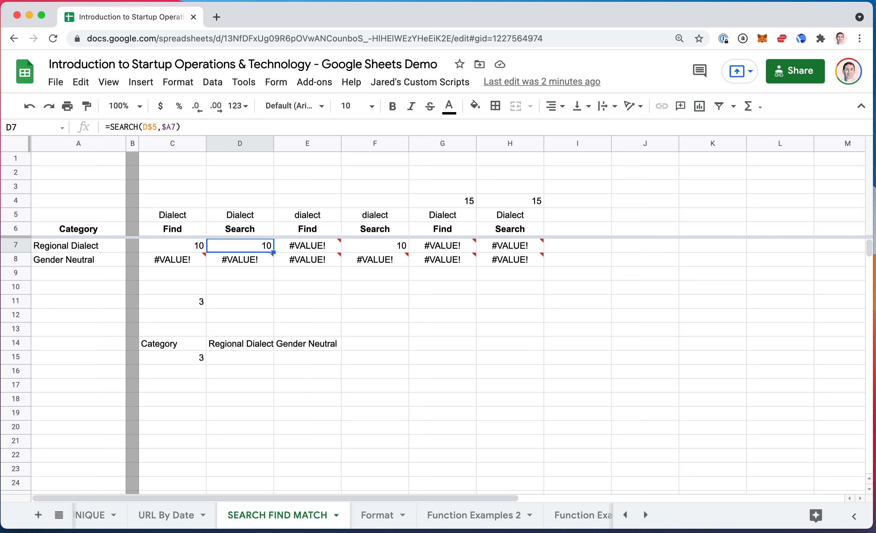
{"action": "left_click", "coordinate": [236, 217]}
{"action": "left_click", "coordinate": [236, 245]}
{"action": "key", "text": "Left"}
{"action": "key", "text": "Left"}
{"action": "key", "text": "Left"}
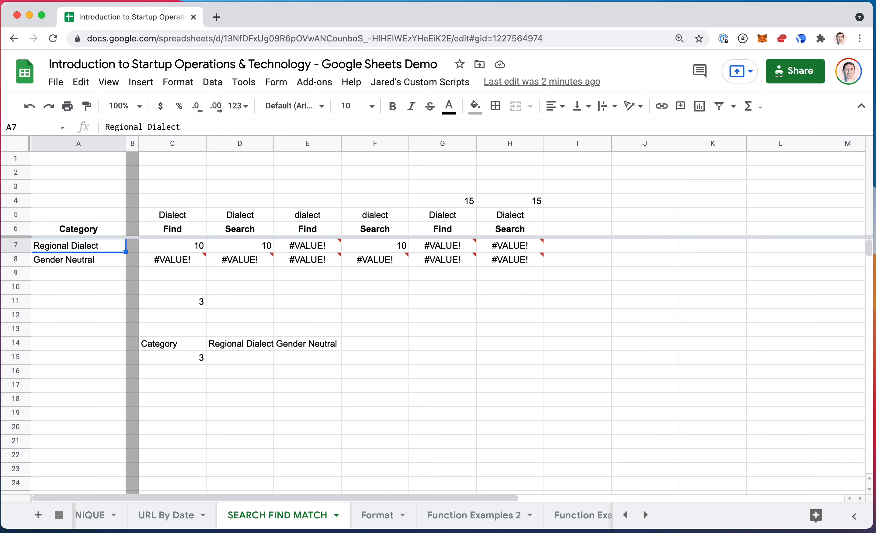
{"action": "key", "text": "Down"}
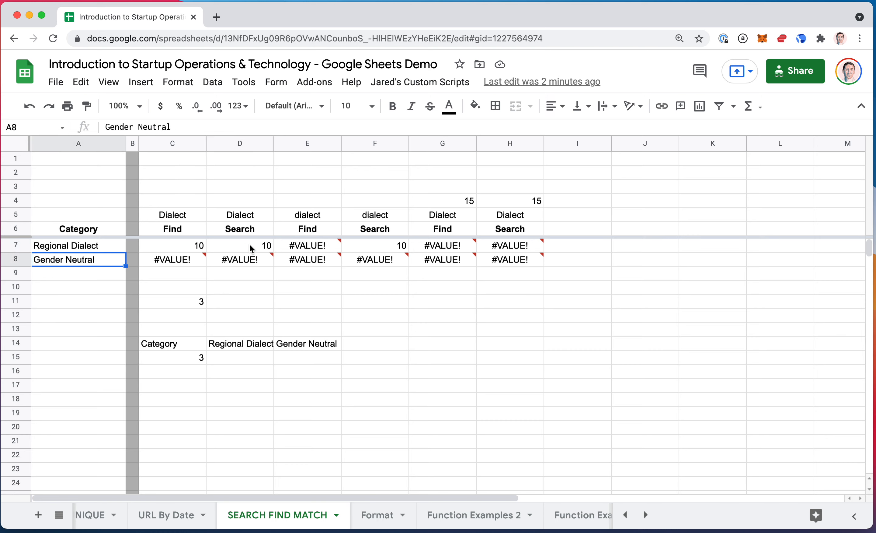
- Compare the FIND formula in E7 with the SEARCH formula in F7 for the lowercase term "dialect"
{"action": "left_click", "coordinate": [319, 219]}
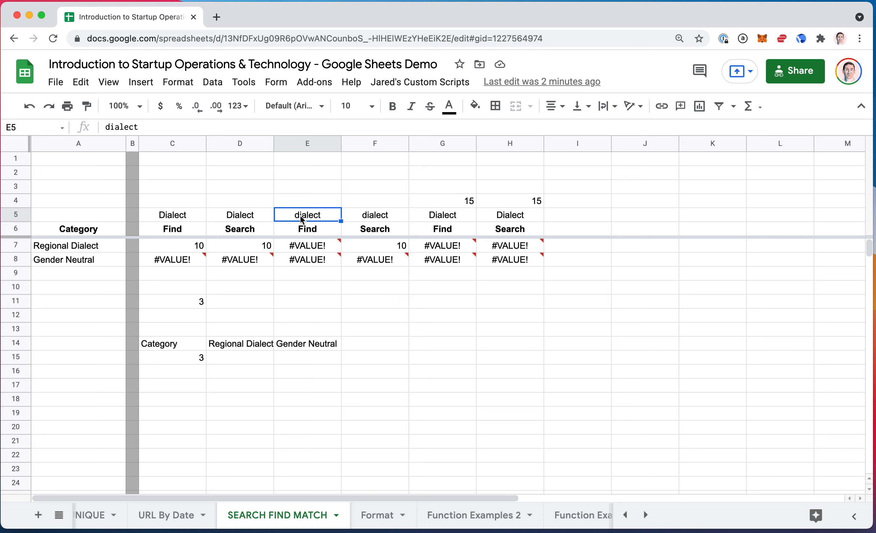
{"action": "double_click", "coordinate": [308, 247]}
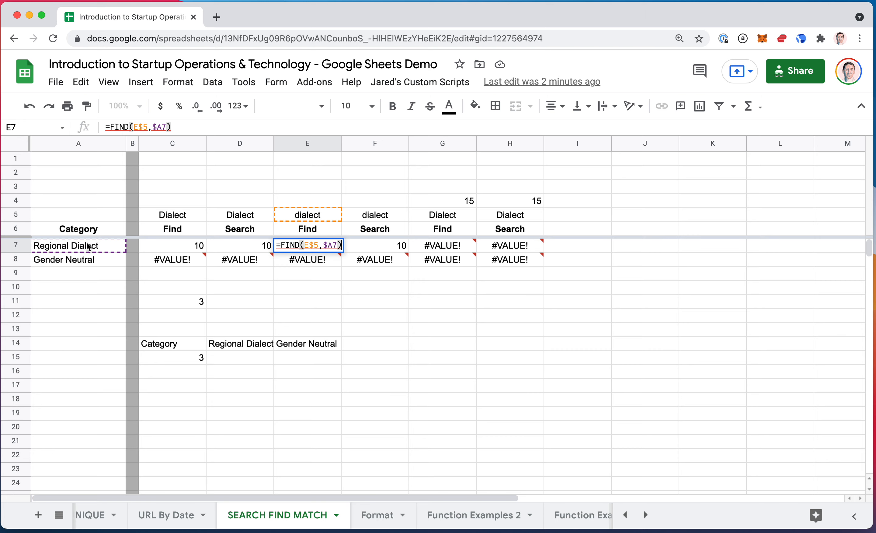
{"action": "key", "text": "Escape"}
{"action": "double_click", "coordinate": [363, 247]}
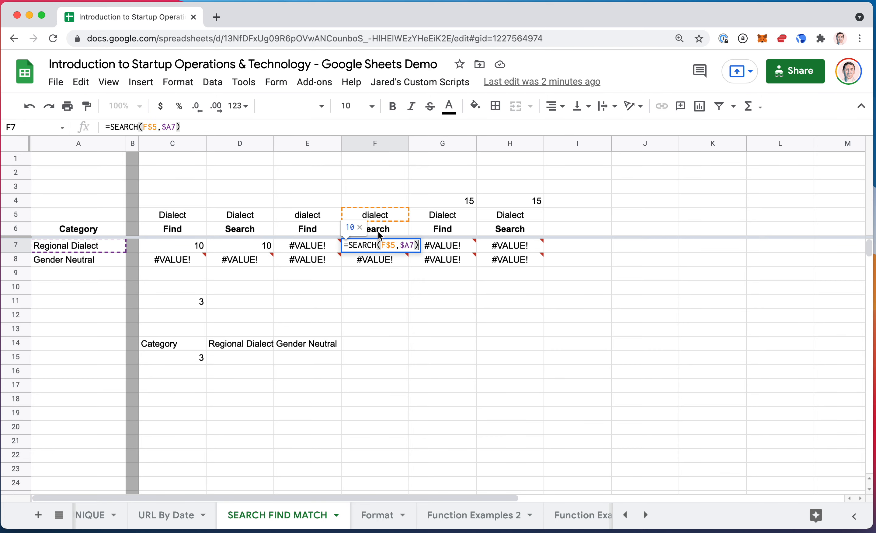
{"action": "key", "text": "Escape"}
{"action": "left_click", "coordinate": [324, 245]}
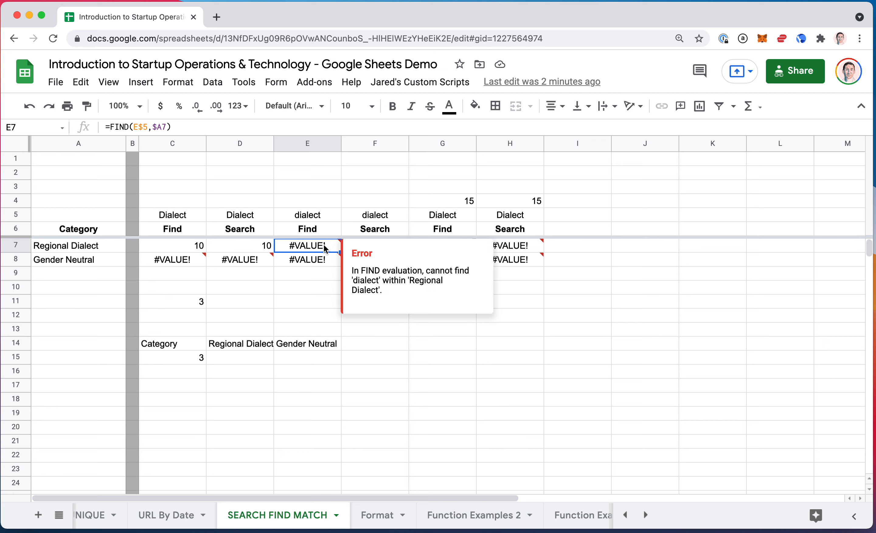
{"action": "double_click", "coordinate": [324, 245]}
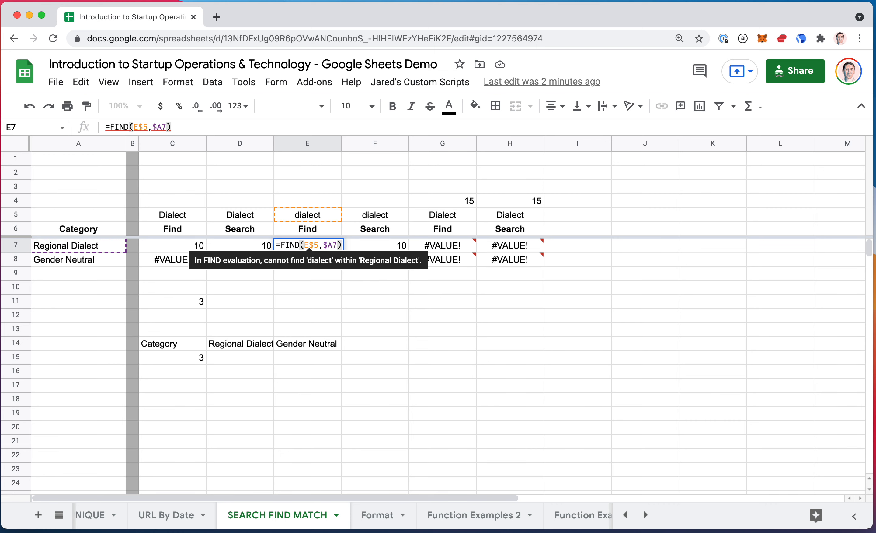
{"action": "key", "text": "Escape"}
{"action": "left_click", "coordinate": [360, 250]}
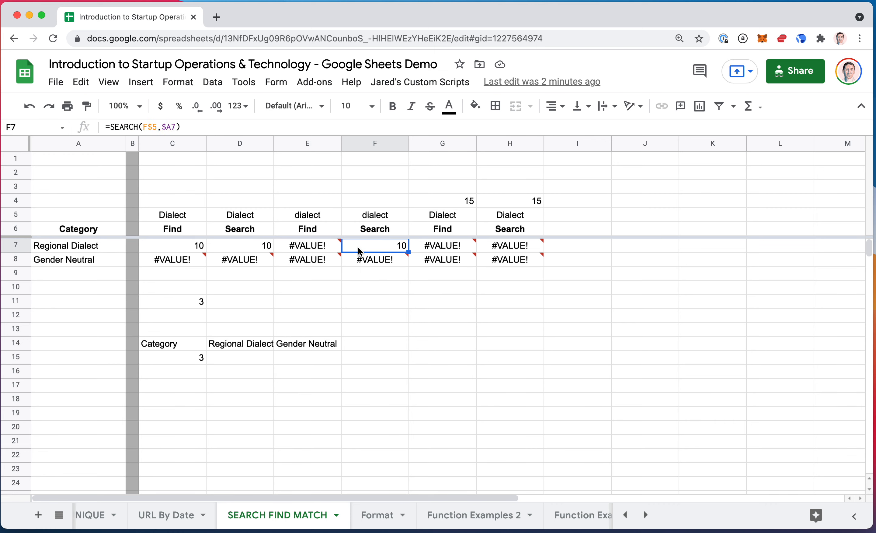
{"action": "double_click", "coordinate": [366, 244]}
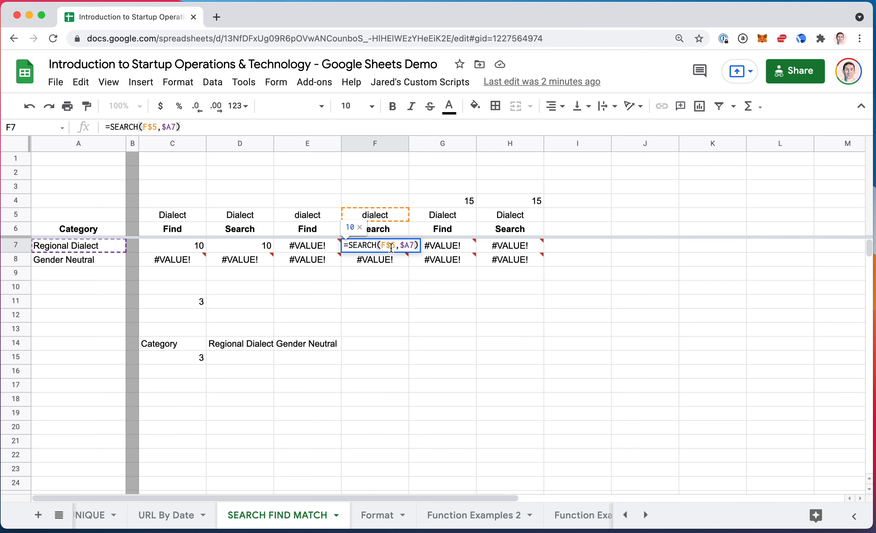
{"action": "key", "text": "Escape"}
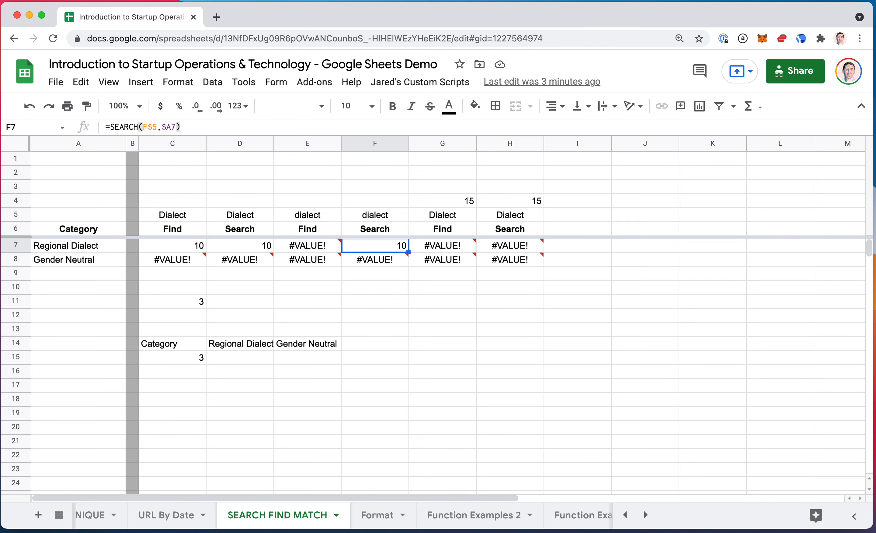
- Check the lowercase "dialect" FIND and SEARCH formulas for the Gender Neutral row in E8 and F8
{"action": "key", "text": "Left"}
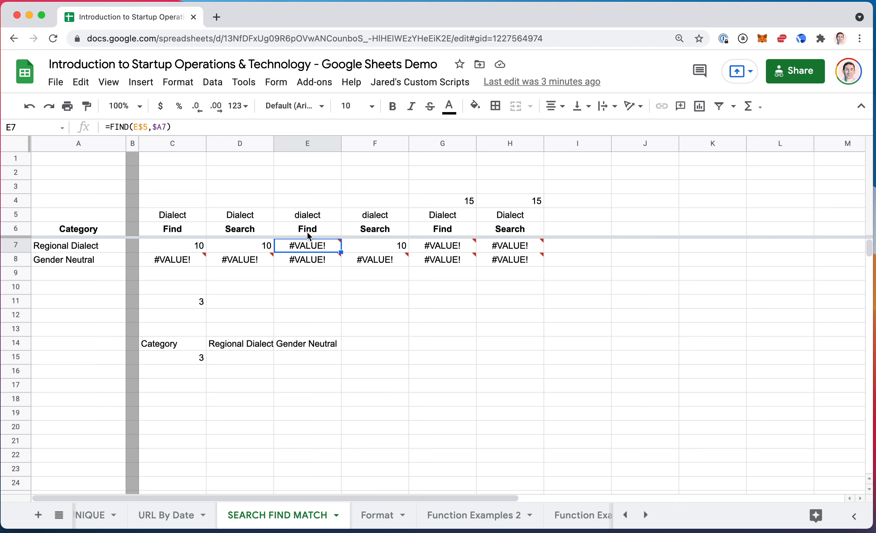
{"action": "key", "text": "Down"}
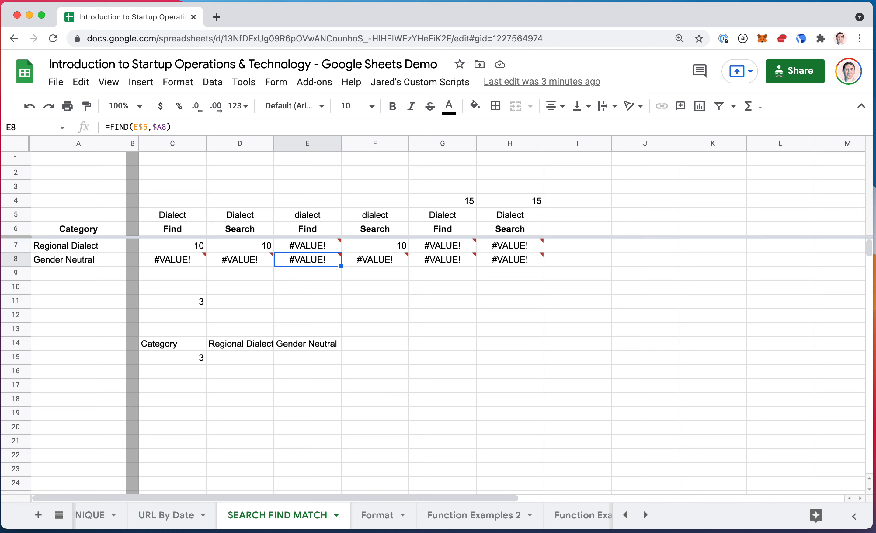
{"action": "key", "text": "Right"}
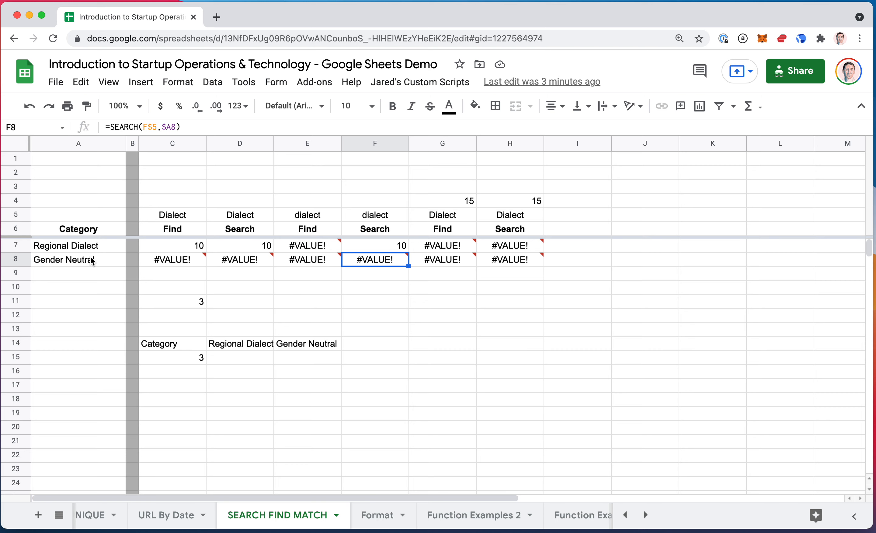
- Inspect the FIND and SEARCH formulas in G7 and H7 that take their starting position from row 4
{"action": "left_click", "coordinate": [462, 219]}
{"action": "key", "text": "Down"}
{"action": "key", "text": "Down"}
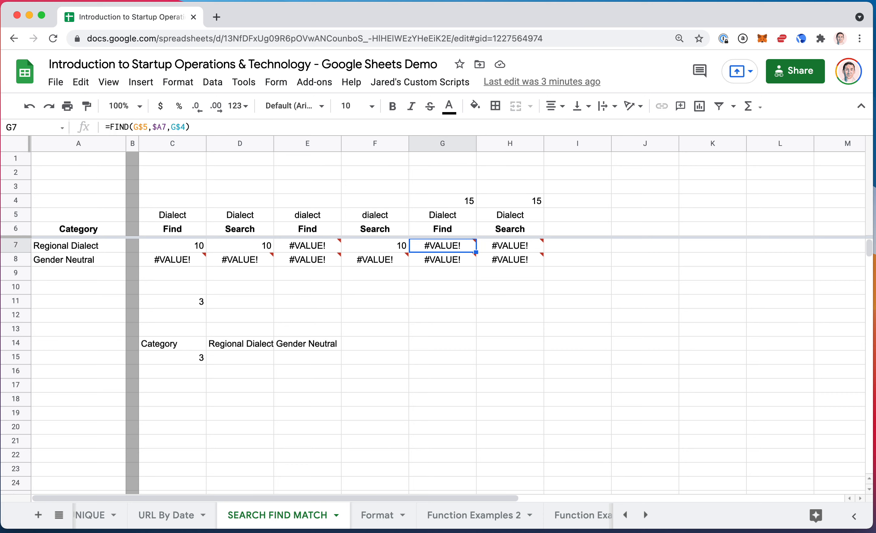
{"action": "key", "text": "Return"}
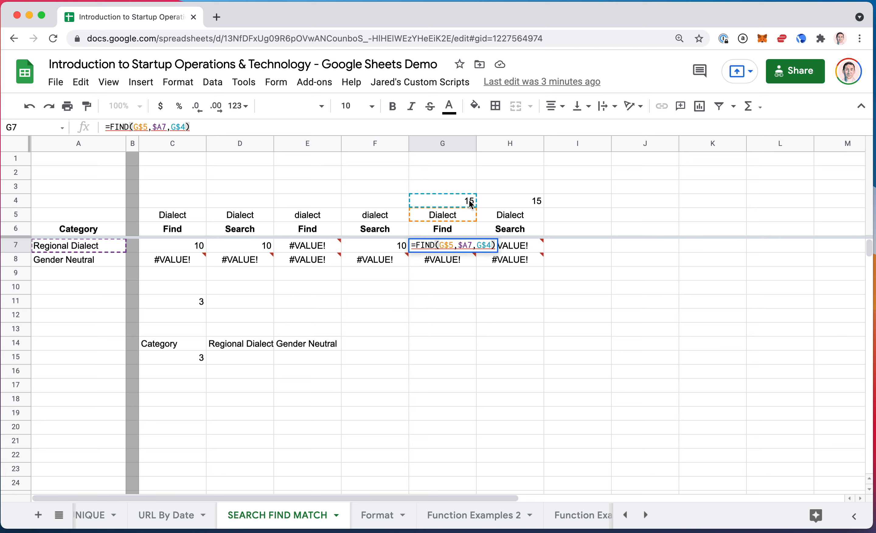
{"action": "key", "text": "Escape"}
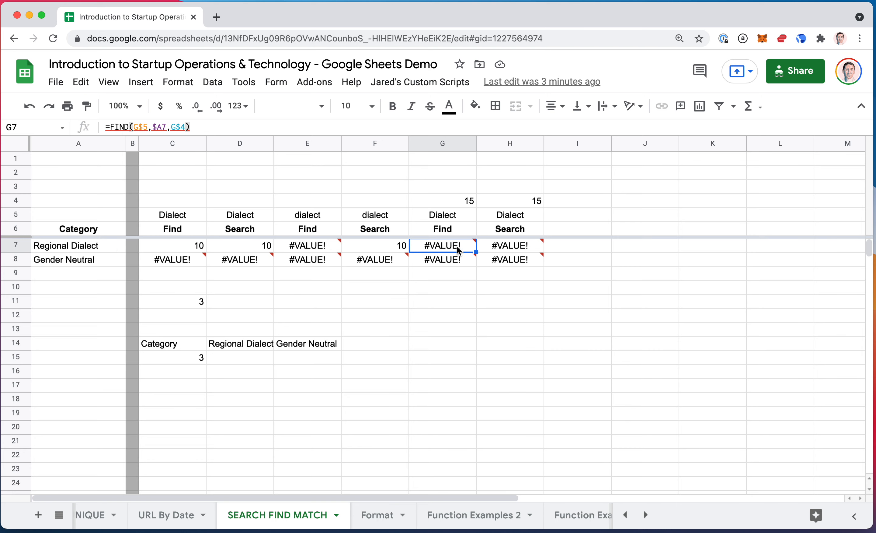
{"action": "left_click", "coordinate": [483, 244]}
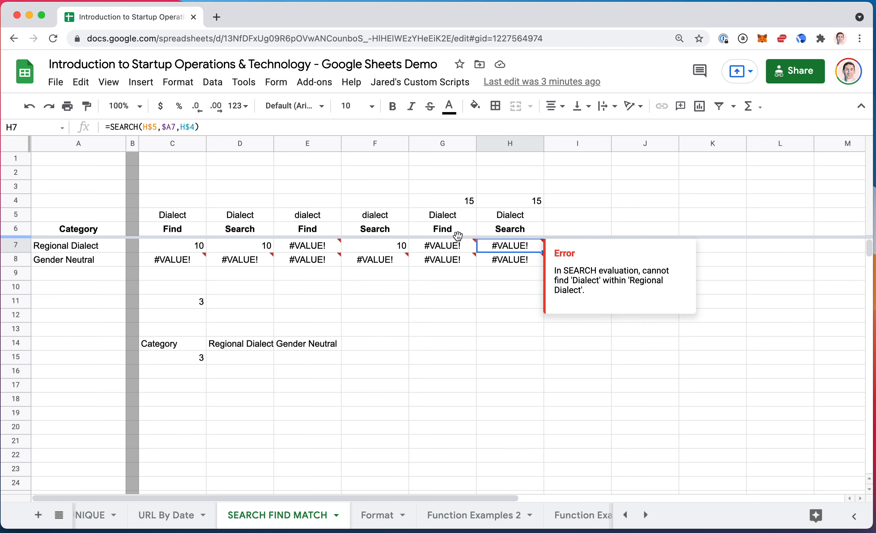
- Inspect the MATCH formula in C11 and its argument help, leaving the formula unchanged
{"action": "left_click", "coordinate": [185, 305]}
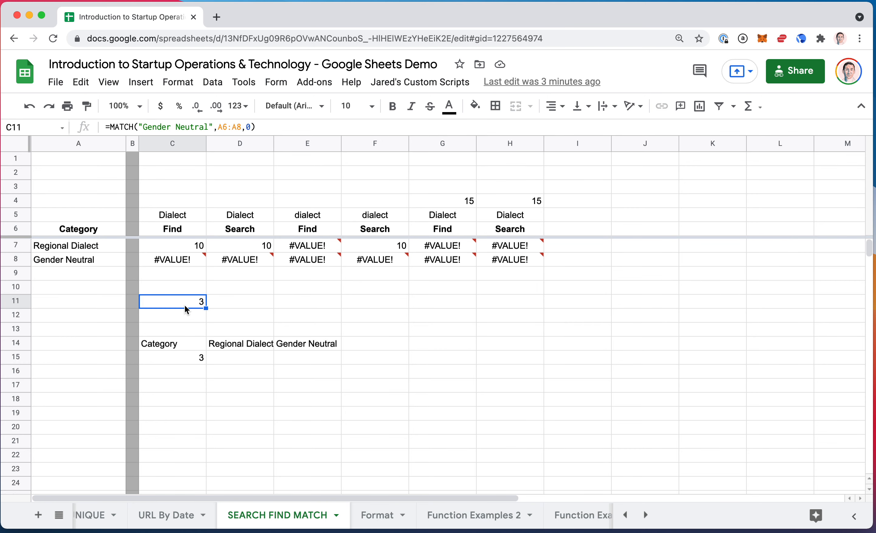
{"action": "double_click", "coordinate": [184, 305]}
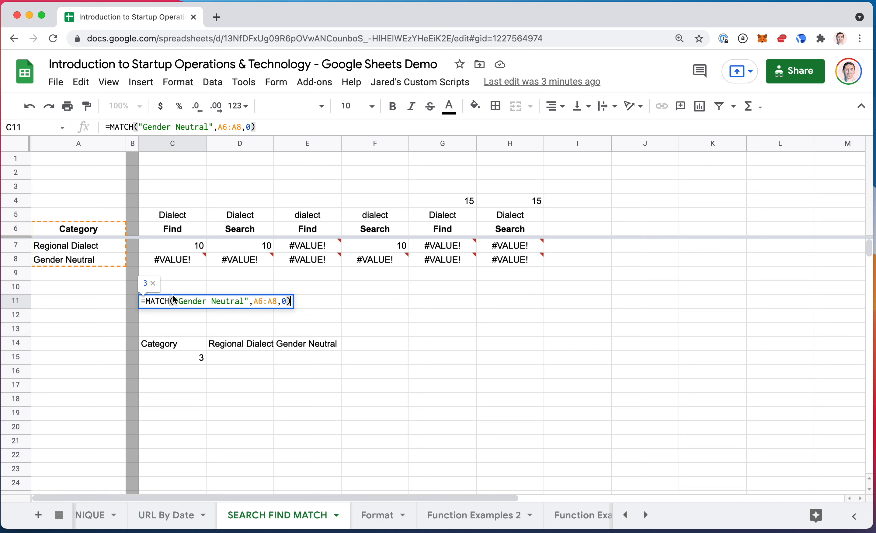
{"action": "left_click", "coordinate": [191, 304]}
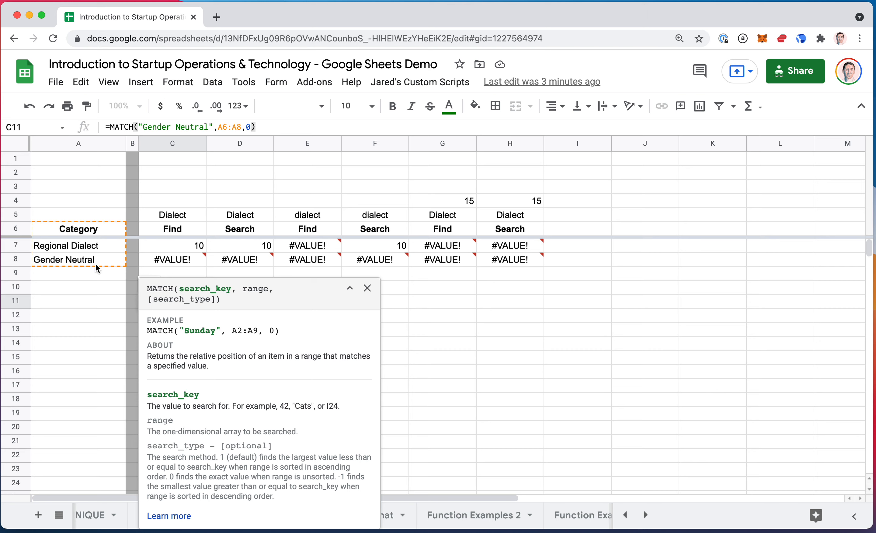
{"action": "left_click", "coordinate": [274, 328]}
{"action": "key", "text": "Escape"}
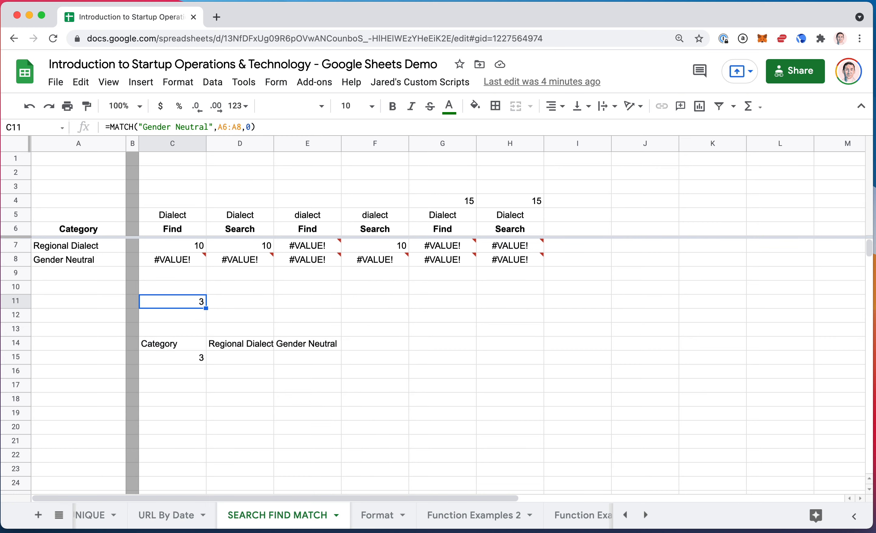
- Examine which vertical range in column A the MATCH formula in C11 searches for "Gender Neutral", without editing it
{"action": "double_click", "coordinate": [187, 305]}
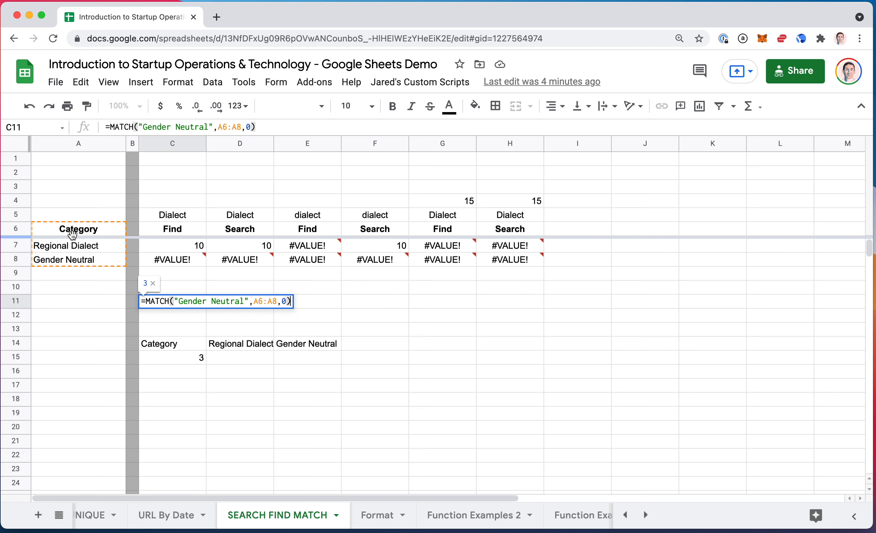
{"action": "key", "text": "Escape"}
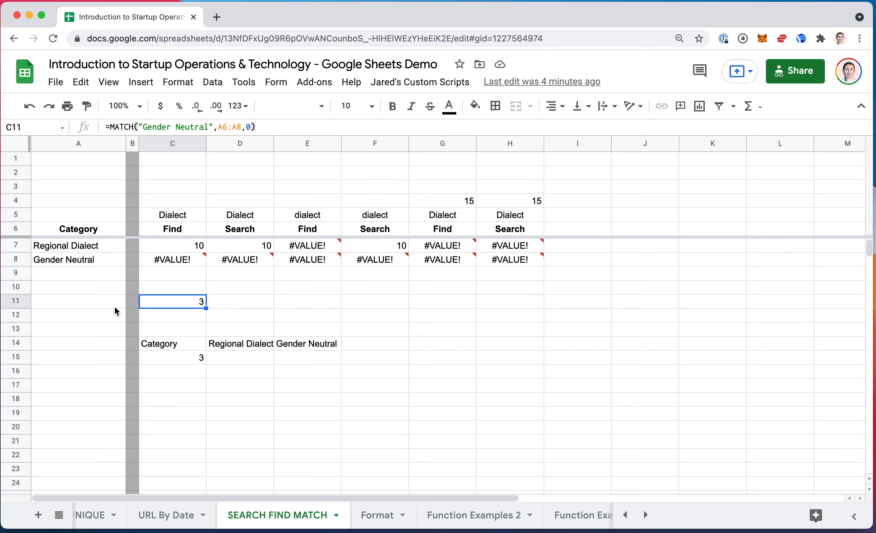
{"action": "double_click", "coordinate": [178, 303]}
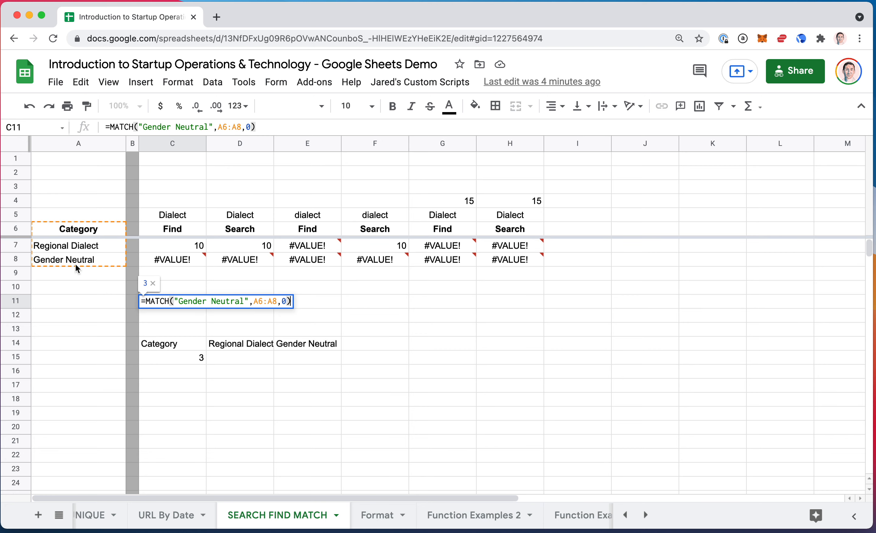
{"action": "key", "text": "Escape"}
- Inspect the MATCH formula in C15 that looks up "Gender Neutral" across the horizontal range C14:E14, along with the Category cell in C14
{"action": "double_click", "coordinate": [170, 357]}
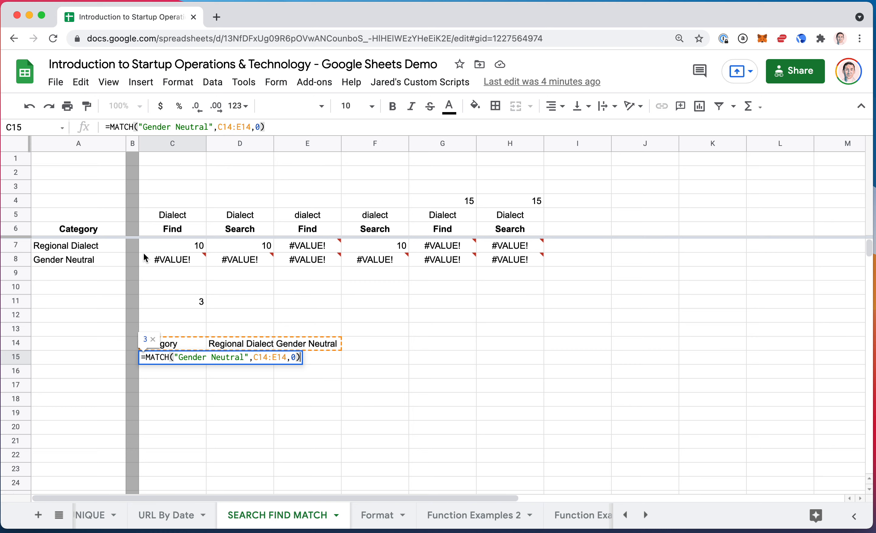
{"action": "mouse_move", "coordinate": [335, 238]}
{"action": "left_click", "coordinate": [184, 358]}
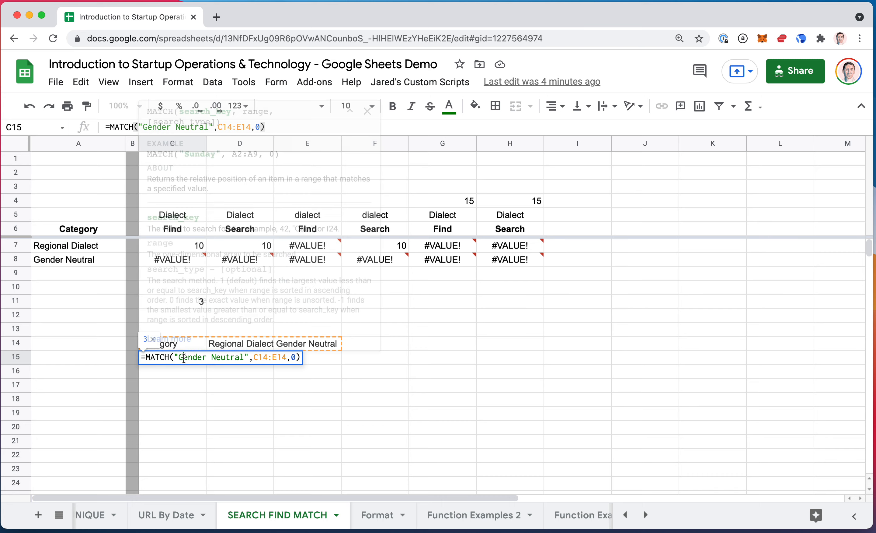
{"action": "key", "text": "Escape"}
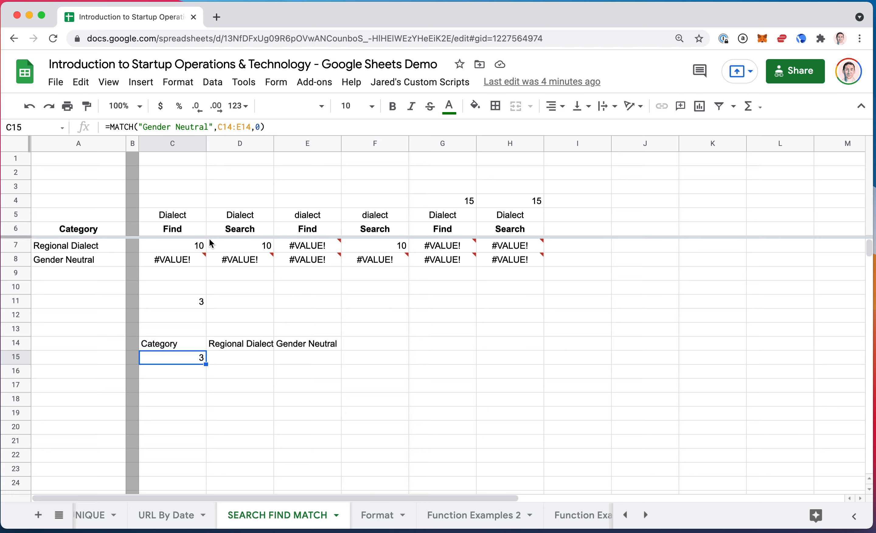
{"action": "left_click", "coordinate": [178, 343]}
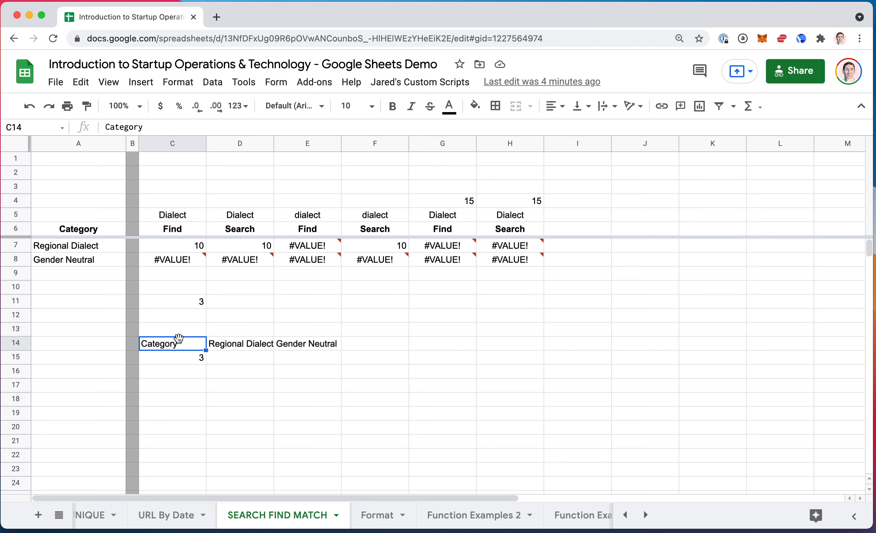
{"action": "left_click", "coordinate": [180, 358]}
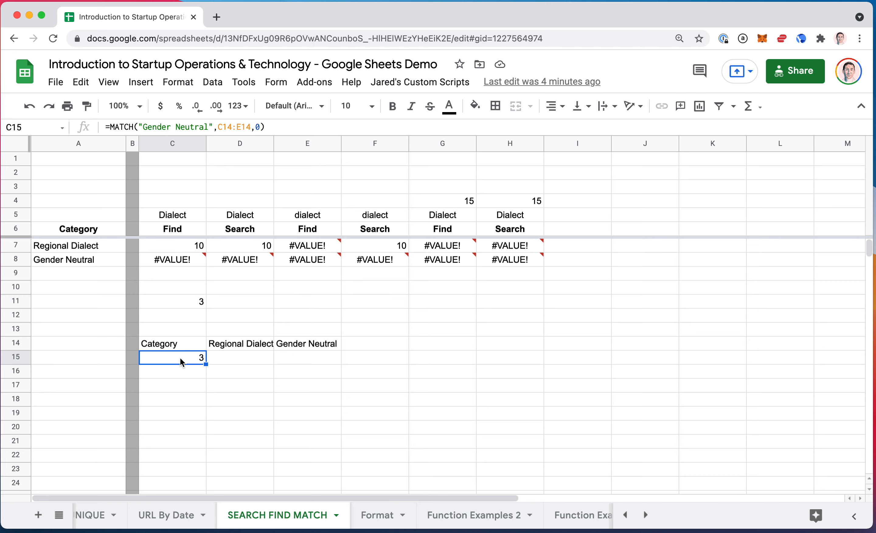